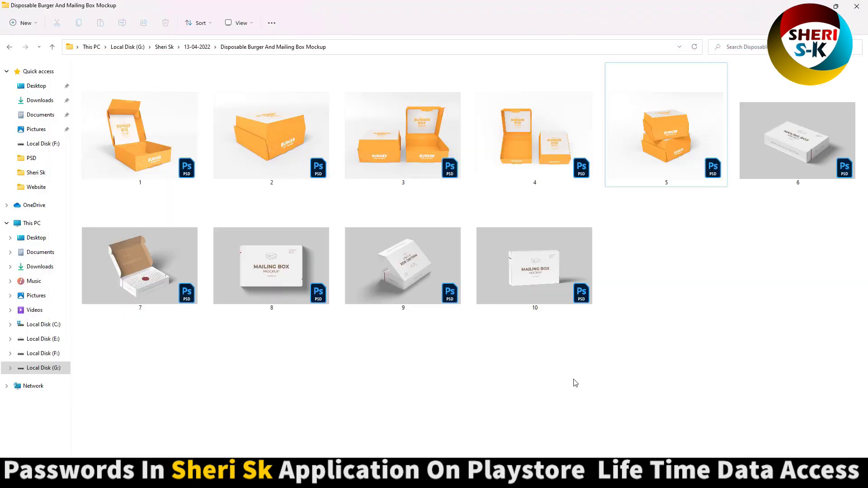
Open mockup file 6 from the Disposable Burger And Mailing Box Mockup folder in Photoshop and close the BadgesStickersLabels.psd document.
left_click(792, 138)
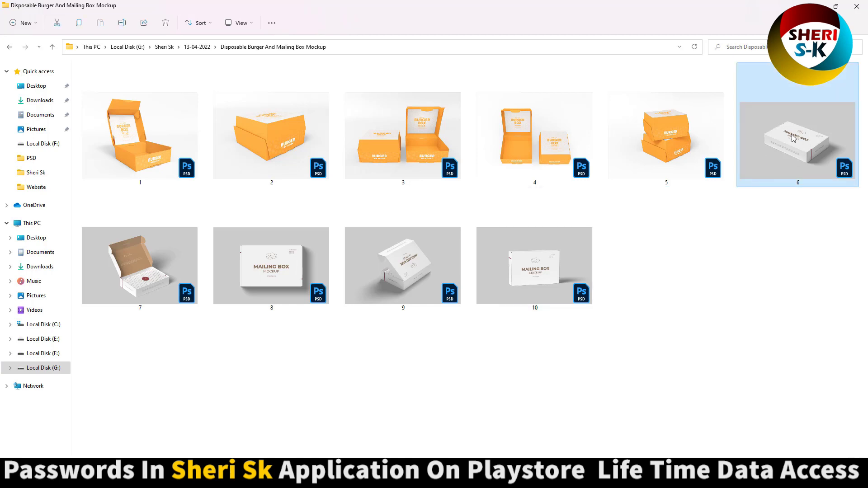
double_click(792, 138)
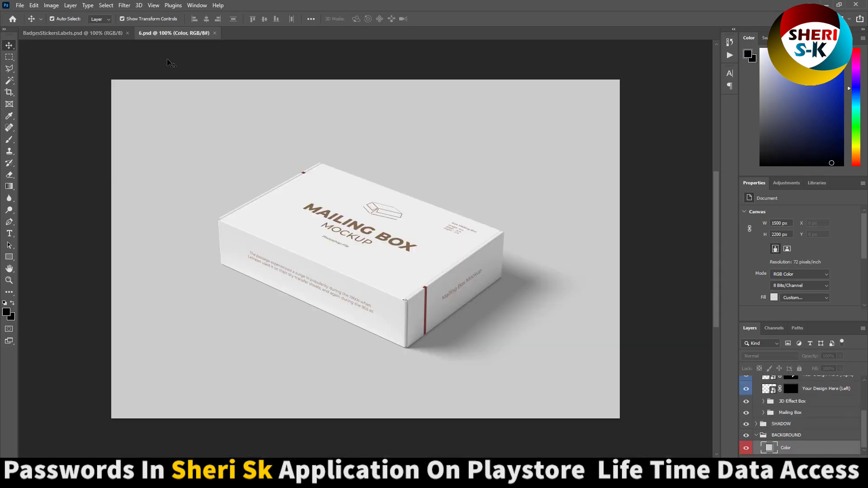
left_click(128, 33)
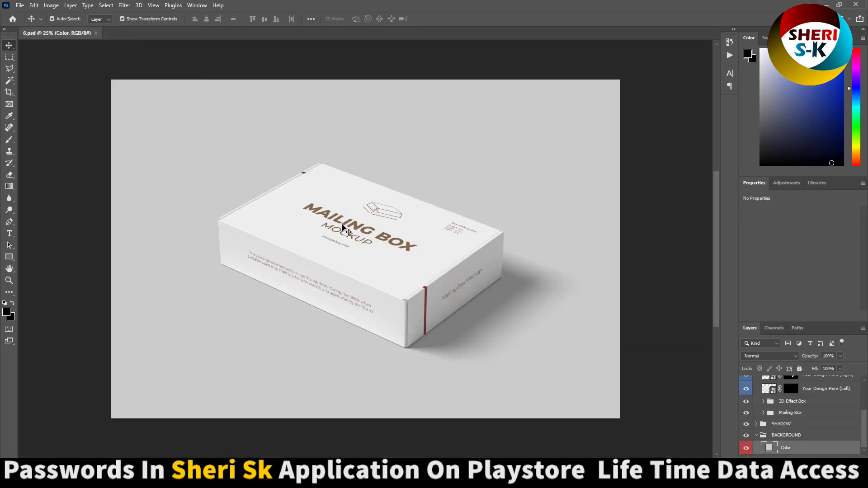
Examine the mailing box mockup up close and identify its top, front, right and left design layers.
left_click(380, 238)
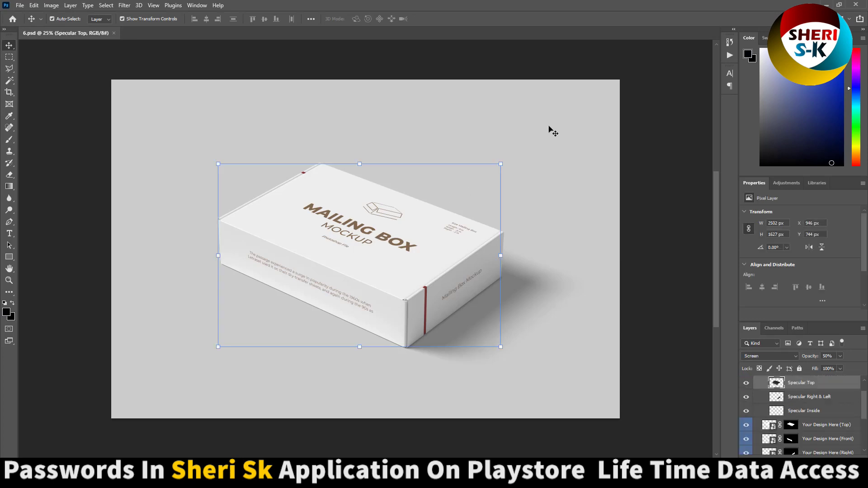
left_click(545, 141)
key("ctrl+minus")
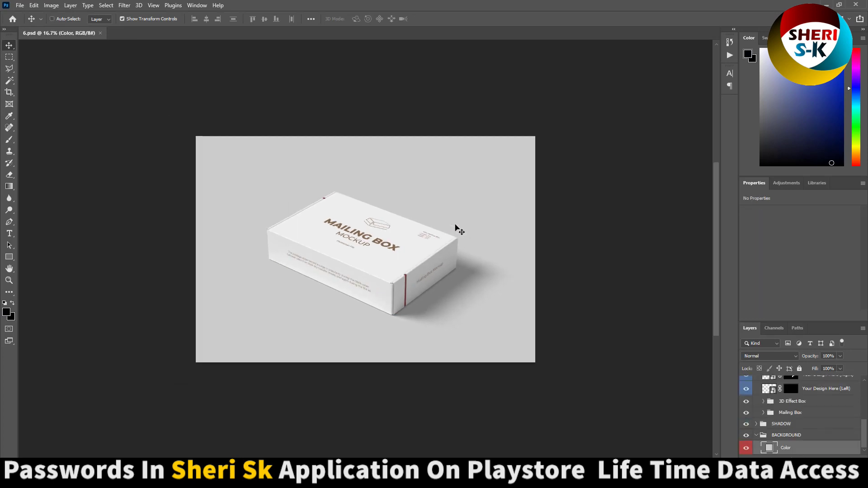
key("ctrl+plus")
key("ctrl+plus")
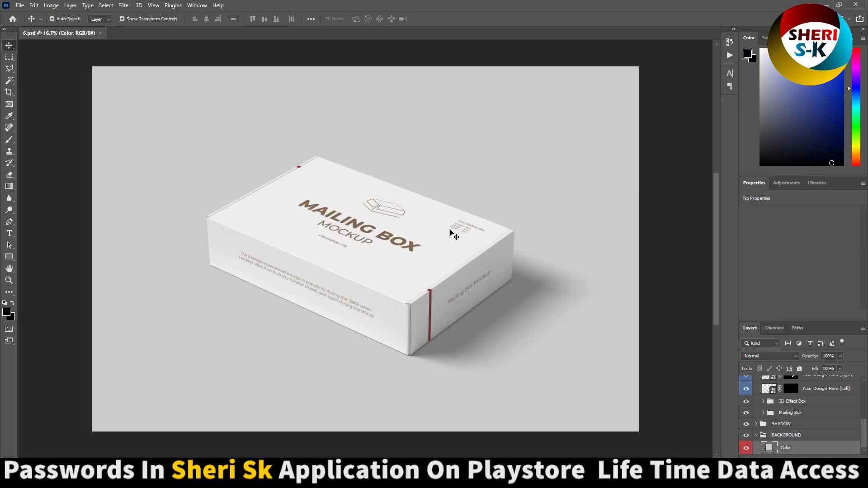
scroll(815, 404, "up", 2)
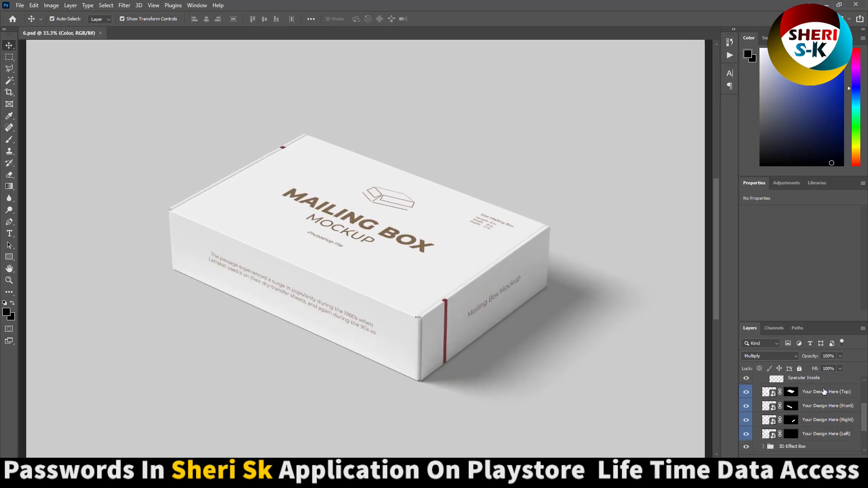
left_click(823, 392)
left_click(824, 408)
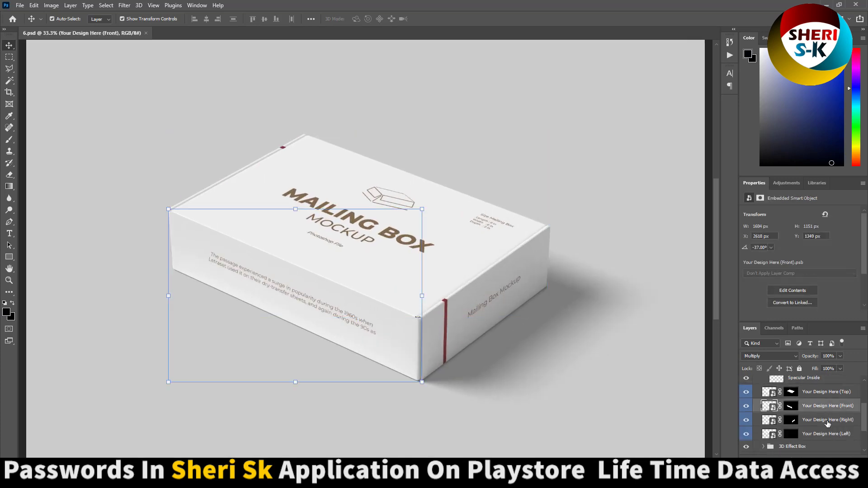
left_click(828, 421)
left_click(826, 435)
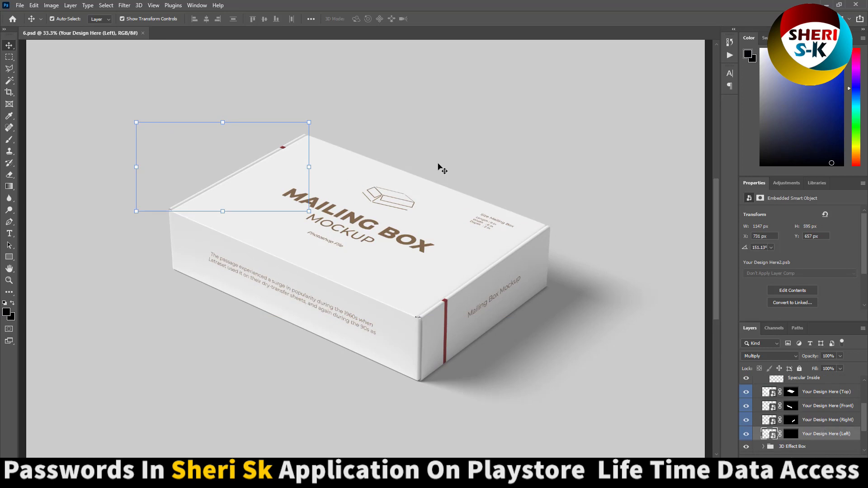
Open the contents of the Your Design Here (Top) smart object and delete the Delete me! placeholder layer.
left_click(824, 395)
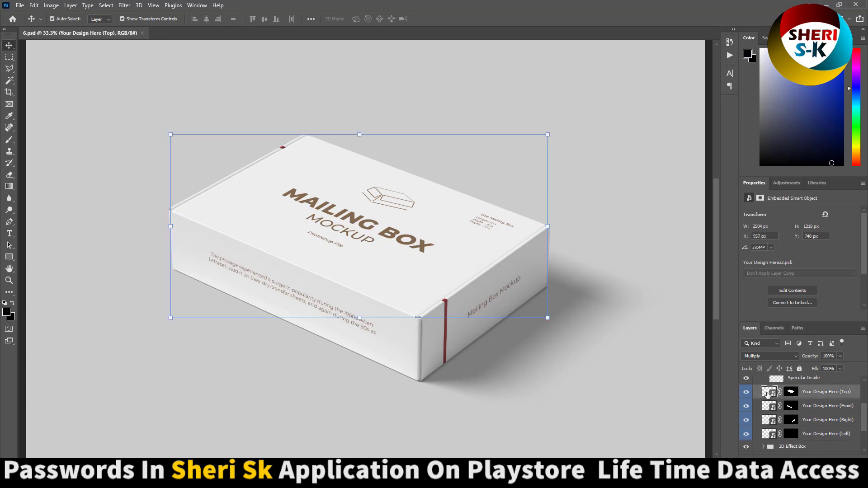
double_click(774, 395)
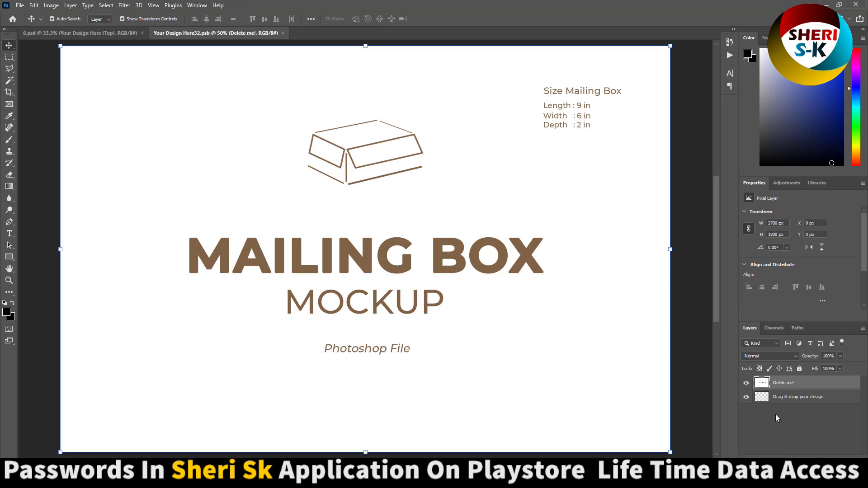
key("Delete")
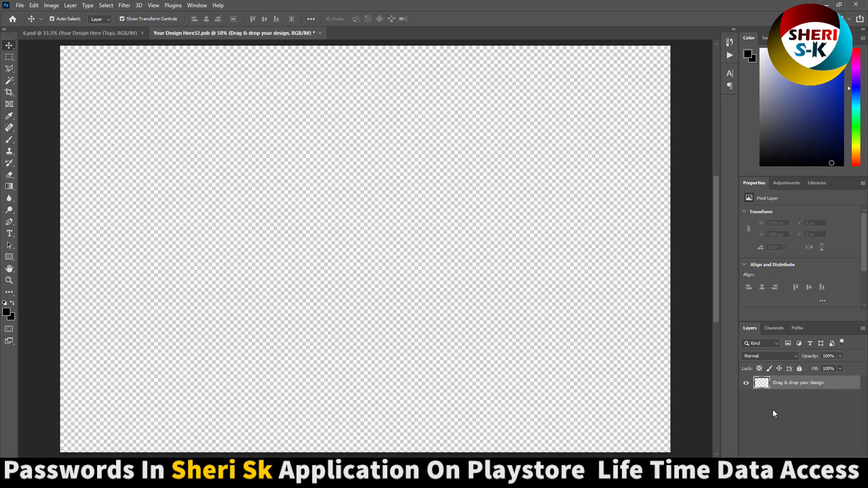
Try placing 1.jpg from the Girls > Dark Backgrounds folder on drive F: into the top design, and close the image.
left_click(20, 5)
left_click(31, 22)
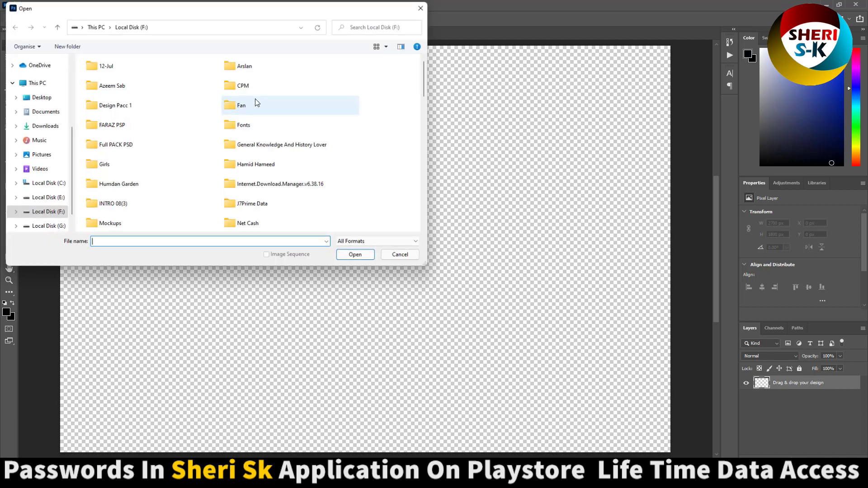
double_click(116, 165)
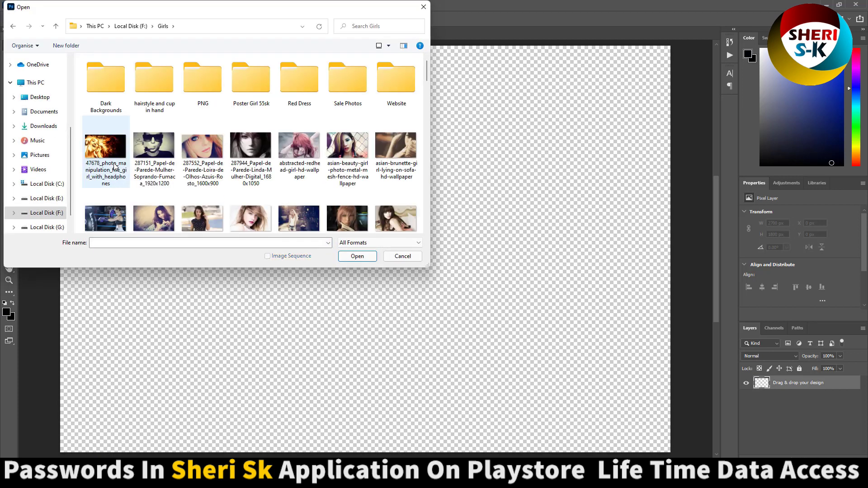
double_click(100, 91)
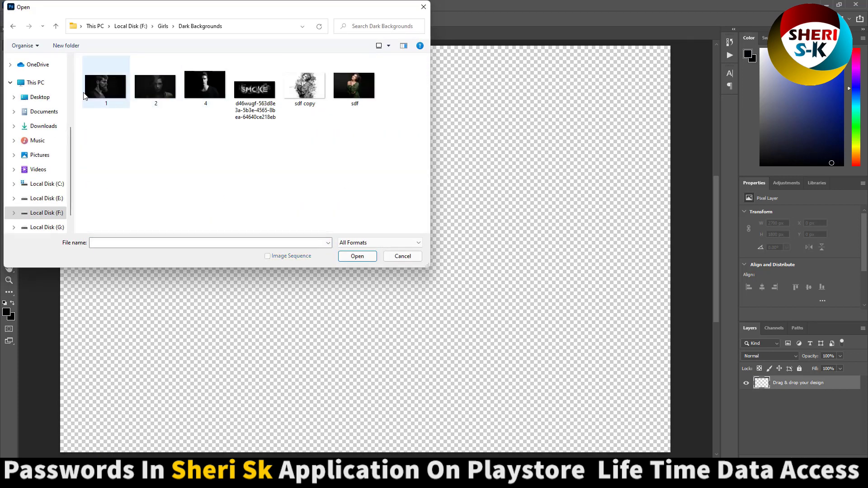
double_click(99, 89)
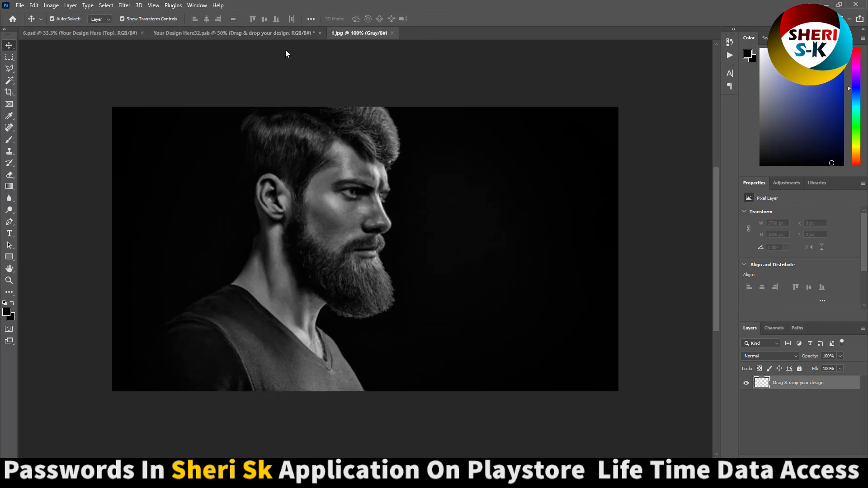
left_click_drag(382, 34, 425, 102)
left_click_drag(511, 224, 291, 209)
key("ctrl+z")
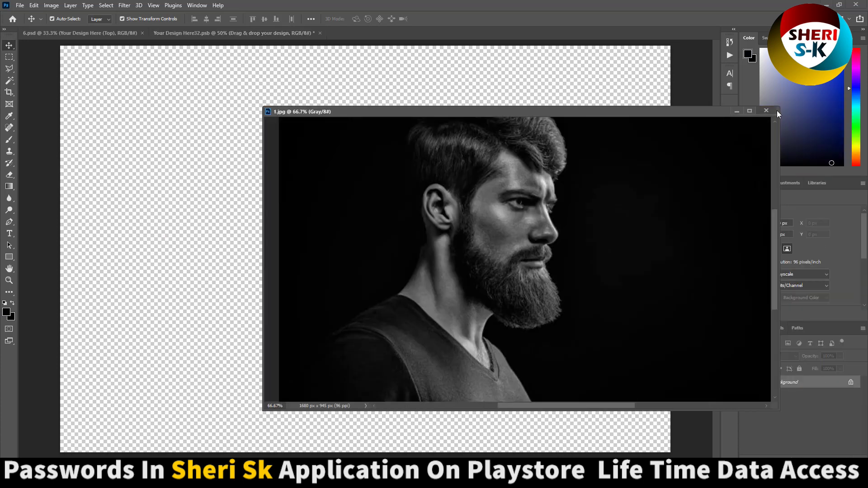
key("ctrl+w")
Open sdf.jpg from the Dark Backgrounds folder, copy it into the top design document and close the source image.
left_click(20, 5)
left_click(31, 23)
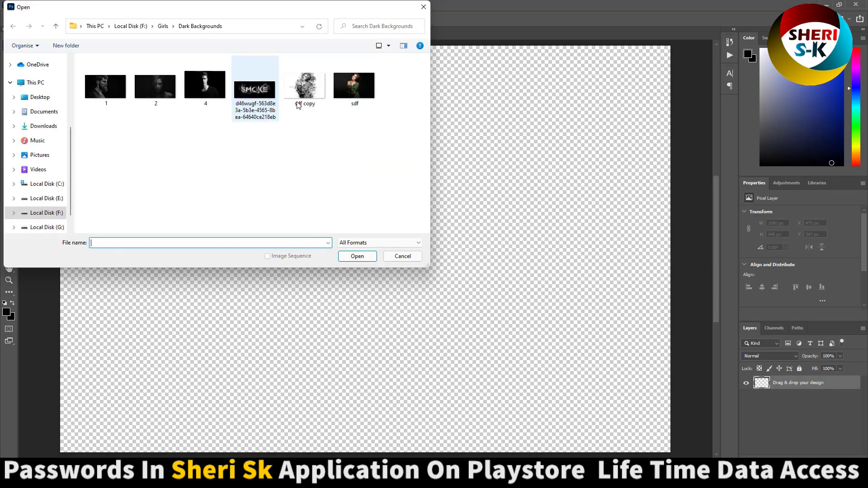
double_click(359, 96)
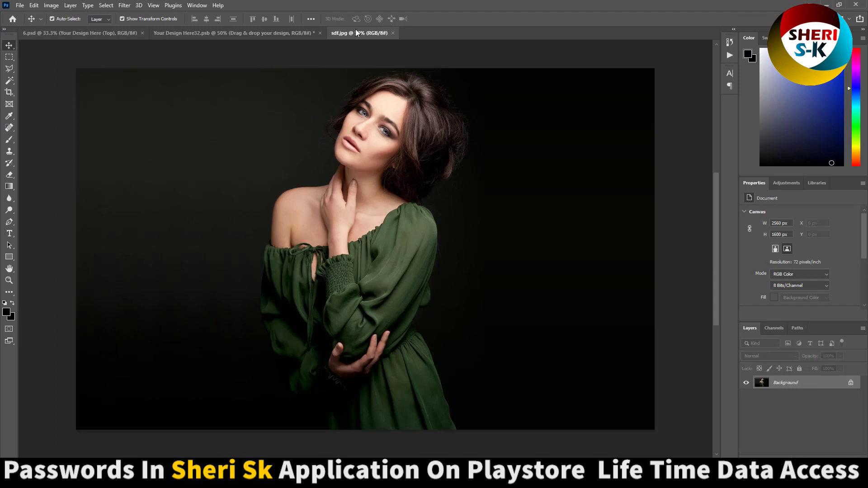
left_click_drag(356, 34, 462, 159)
left_click_drag(656, 177, 303, 227)
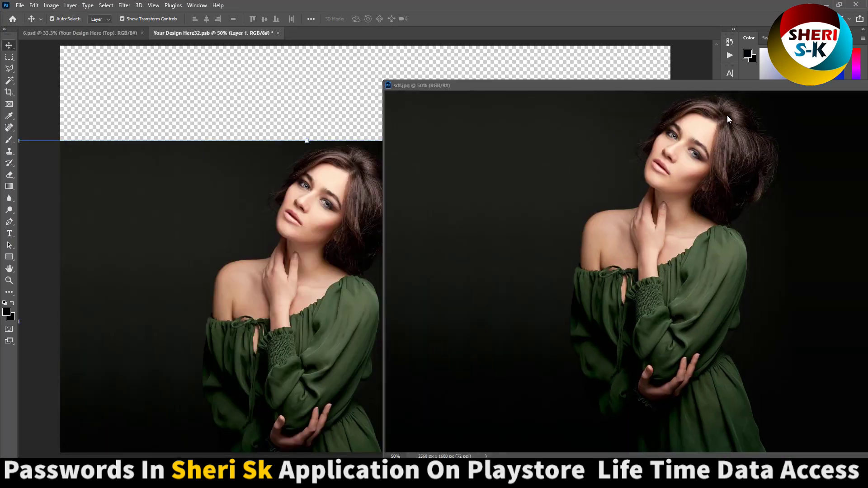
left_click_drag(823, 86, 530, 107)
left_click(656, 107)
Align the photo to the canvas's upper-left corner and scale it to about 2996 × 1872 px to cover the canvas.
left_click_drag(336, 258, 341, 167)
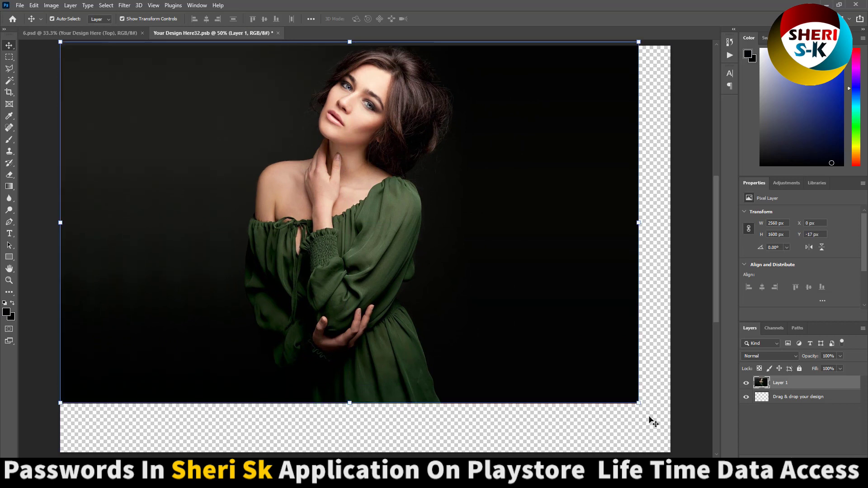
left_click_drag(638, 404, 688, 442)
left_click_drag(576, 419, 541, 420)
key("Return")
key("ctrl+minus")
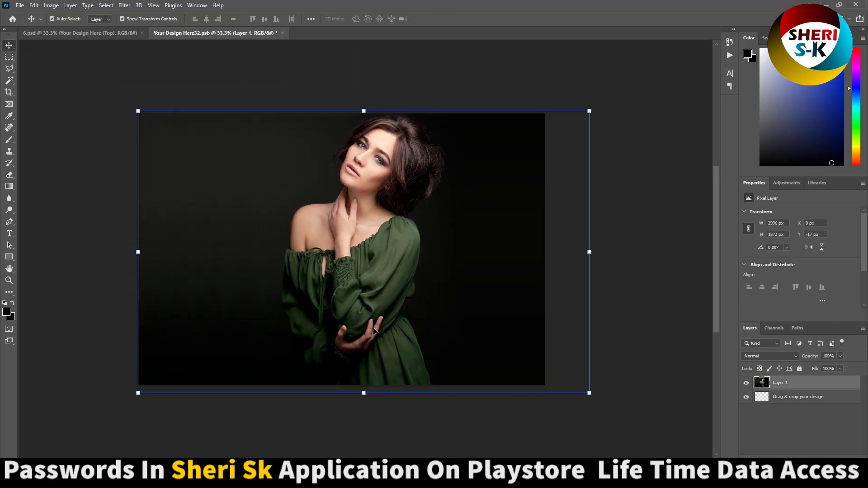
Add a black-filled layer above the photo and set its opacity to 71%.
key("ctrl+shift+alt+n")
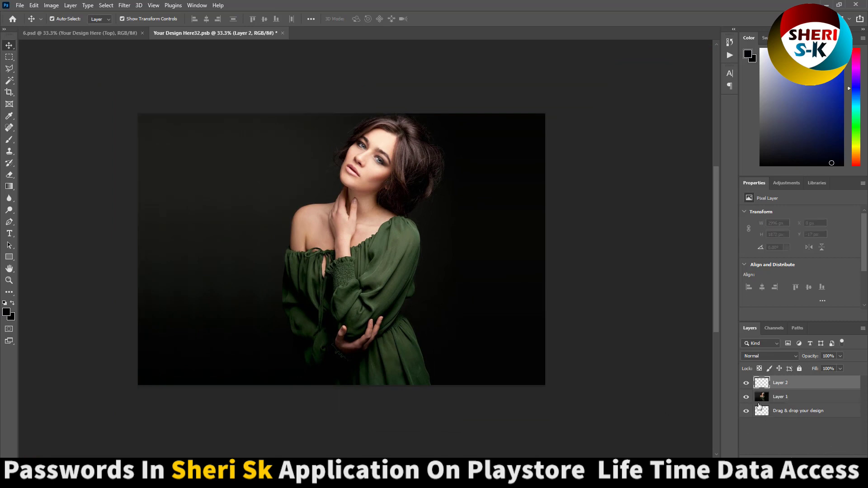
key("alt+BackSpace")
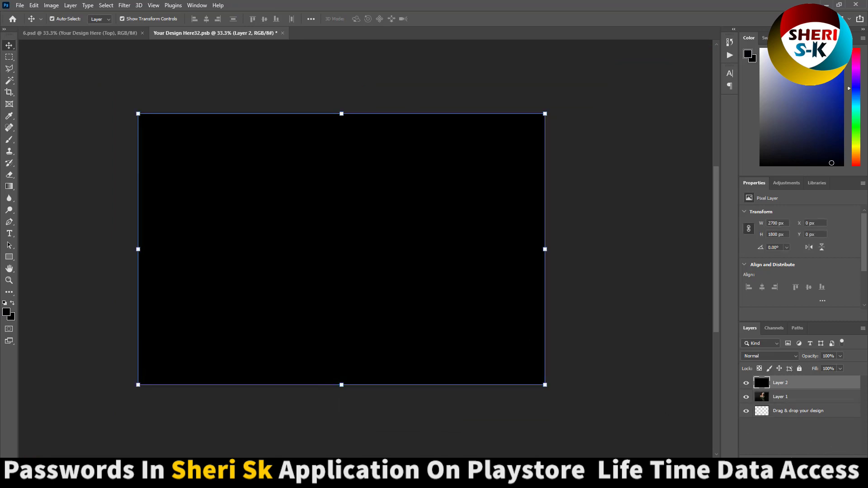
left_click(840, 360)
left_click_drag(836, 369, 809, 368)
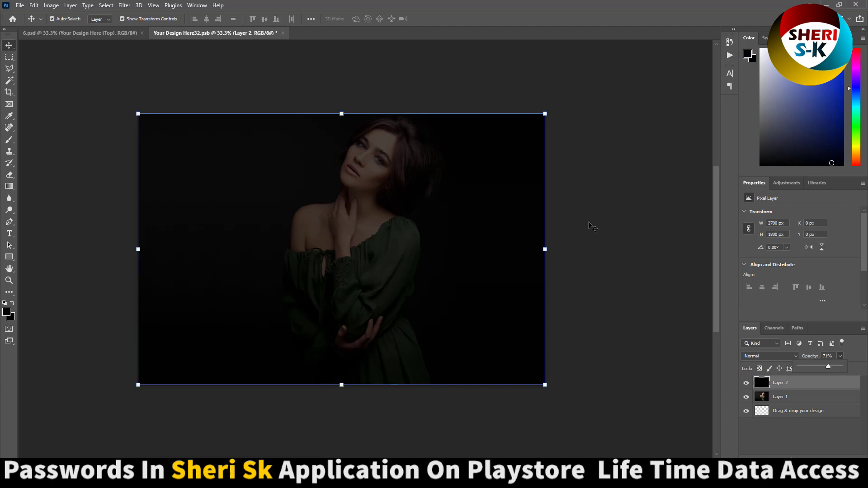
left_click(591, 225)
Add the white text "SHERI SK" and enlarge it to about 2230 px wide across the middle of the canvas.
left_click(9, 234)
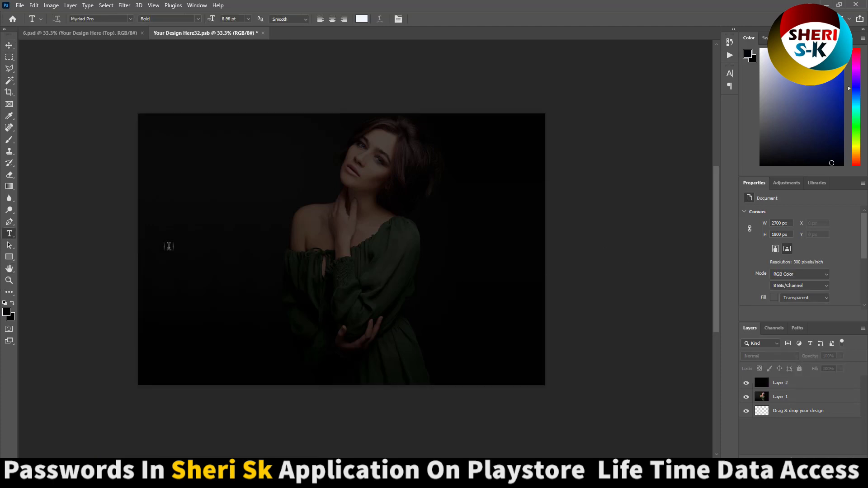
left_click(168, 247)
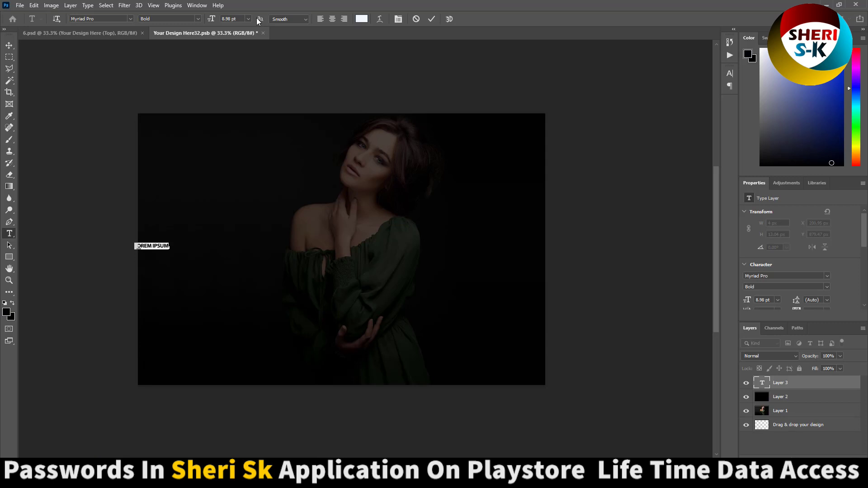
key("Right")
key("ctrl+a")
type("SHERI SK")
left_click(9, 46)
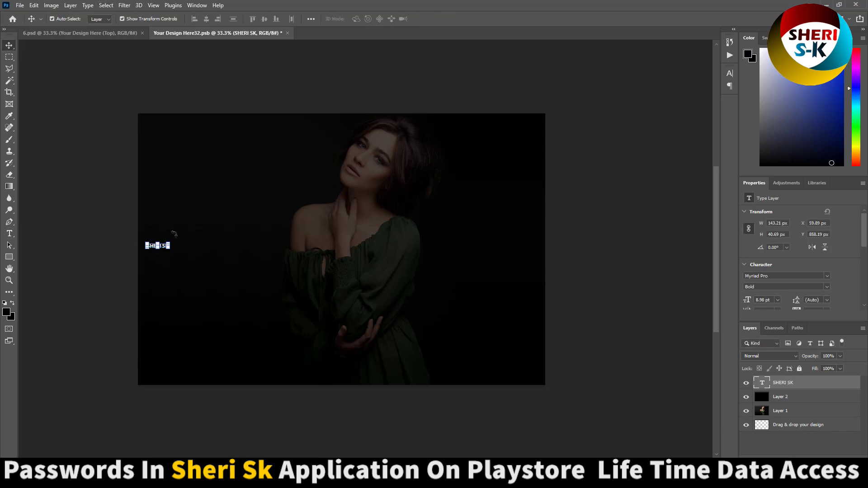
left_click_drag(171, 242, 510, 180)
left_click_drag(412, 198, 442, 252)
key("Return")
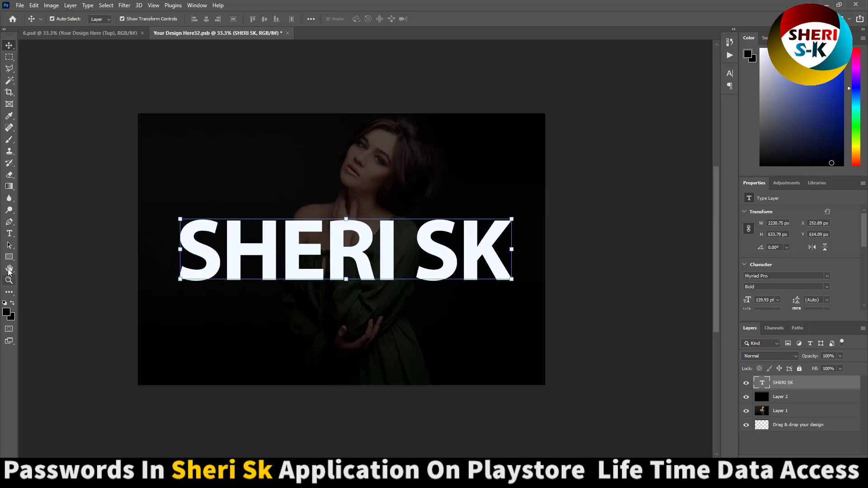
Add the text "DATA BOX", enlarge it to about a third of the title's width and place it centred beneath SHERI SK.
left_click(9, 234)
left_click(205, 323)
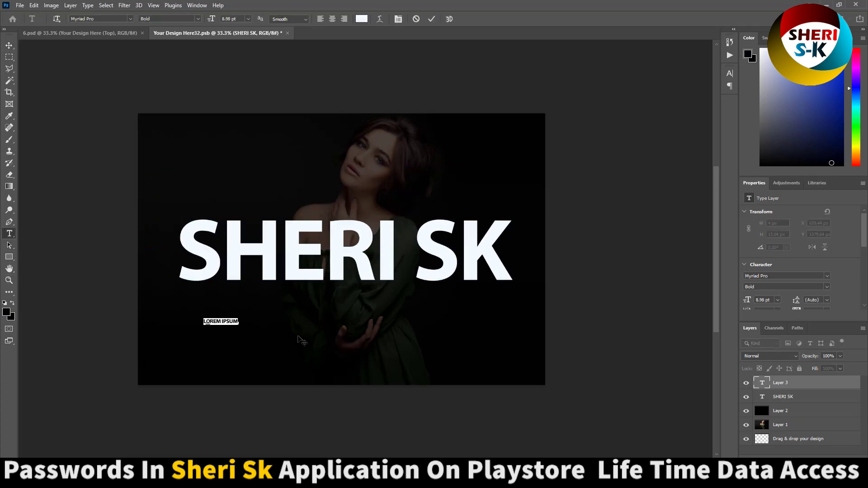
type("DATA BOX")
key("ctrl+Return")
key("ctrl+t")
left_click_drag(240, 318, 348, 284)
left_click_drag(291, 311, 367, 204)
key("Return")
left_click_drag(375, 279, 380, 316)
Merge the visible design layers and save the smart object to update the box top in the 6.psd mockup.
key("ctrl+shift+e")
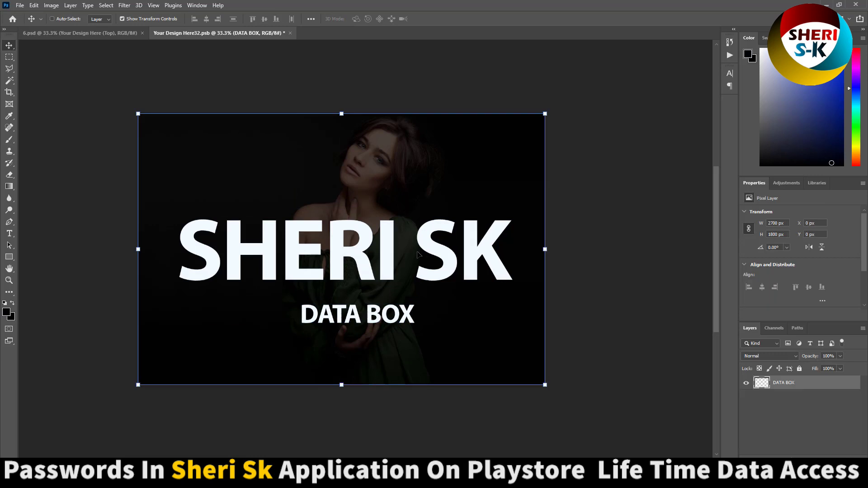
key("ctrl+s")
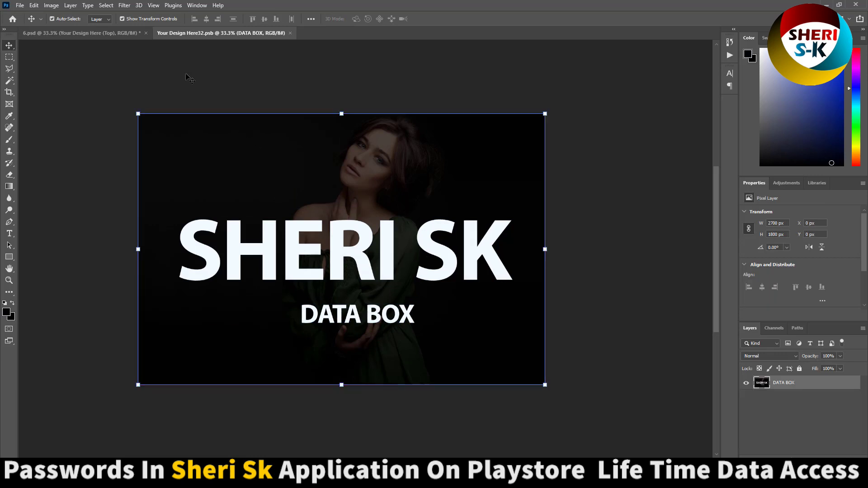
left_click(81, 33)
left_click(574, 130)
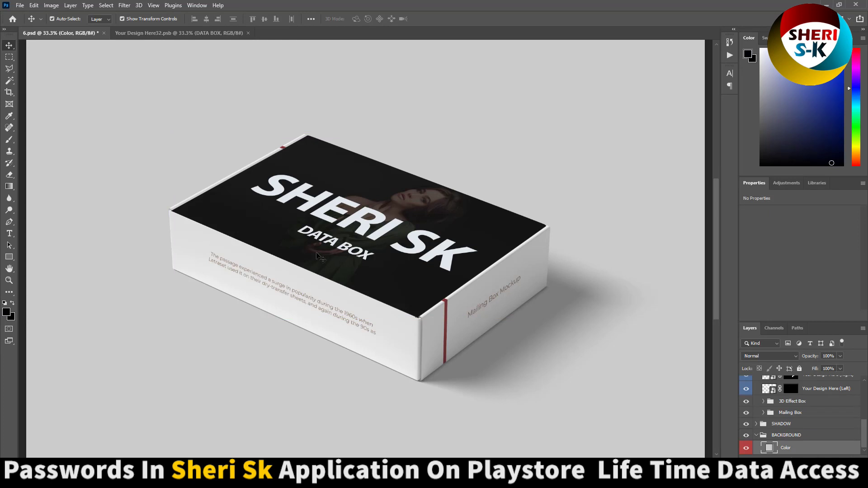
Open the contents of the box's front-side design smart object and delete its placeholder layer.
scroll(812, 402, "up", 2)
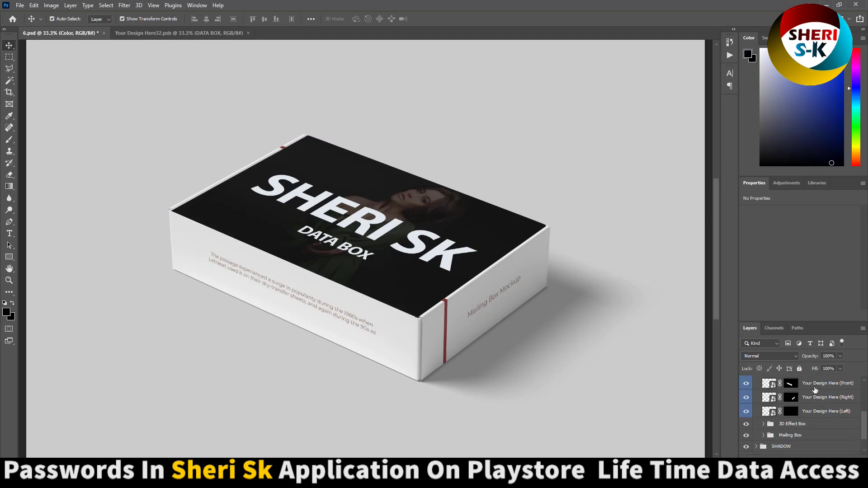
left_click(815, 387)
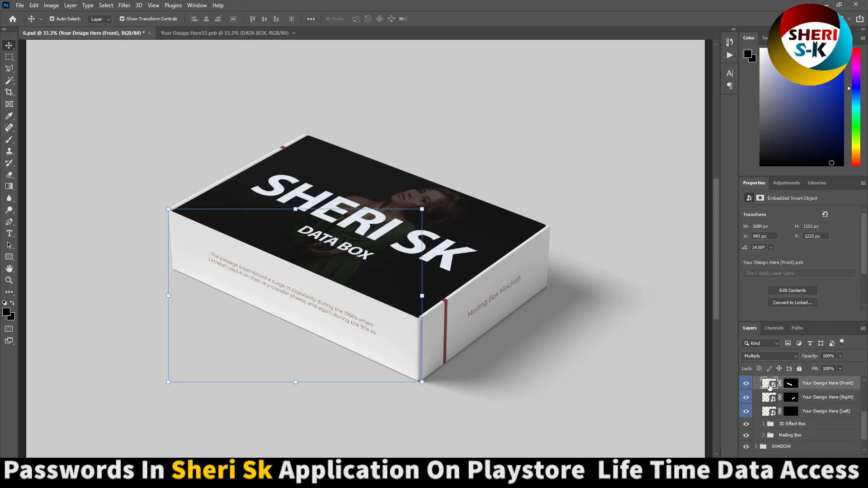
double_click(770, 385)
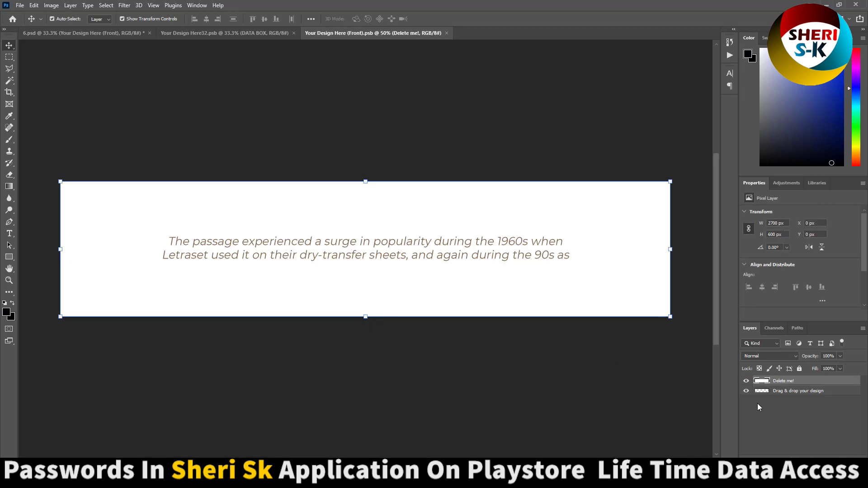
key("Delete")
Add the text "HERE IS PSD FILES AI FILES EPS FILES CDR FILES", enlarge it to about 2060 px wide and save it to the mockup.
key("t")
left_click(106, 222)
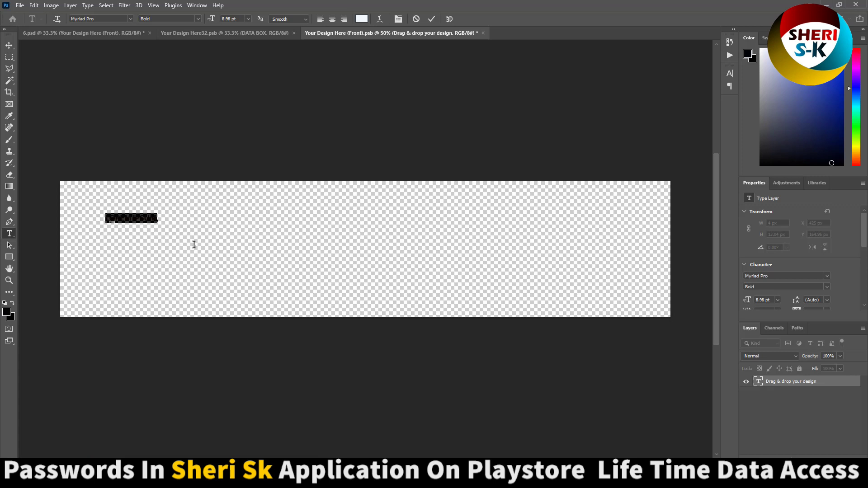
key("BackSpace")
type("SHERI SK PS")
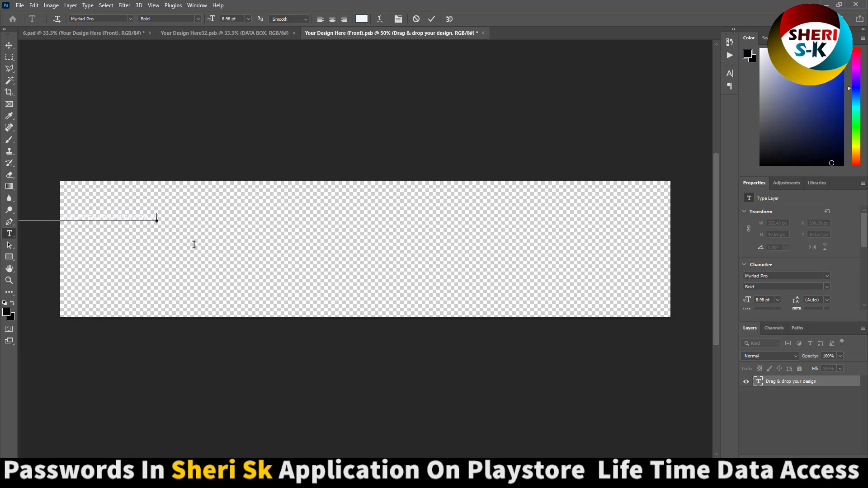
left_click(9, 46)
left_click_drag(120, 219, 603, 207)
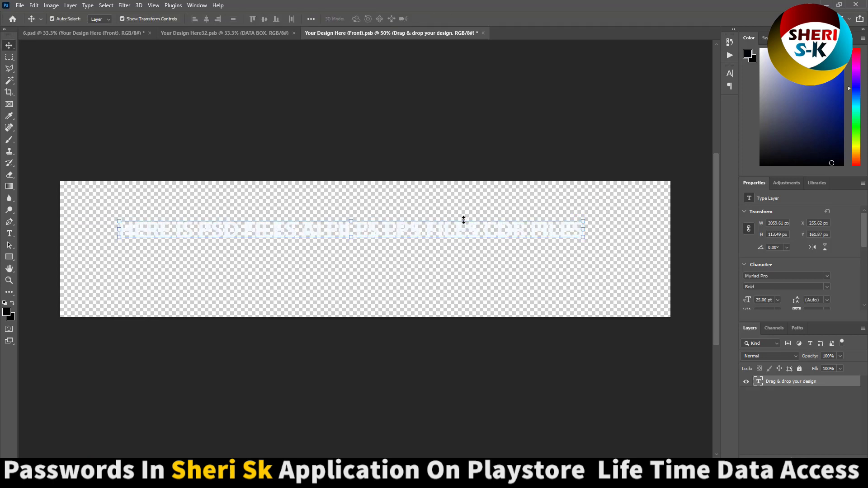
key("ctrl+s")
left_click(99, 36)
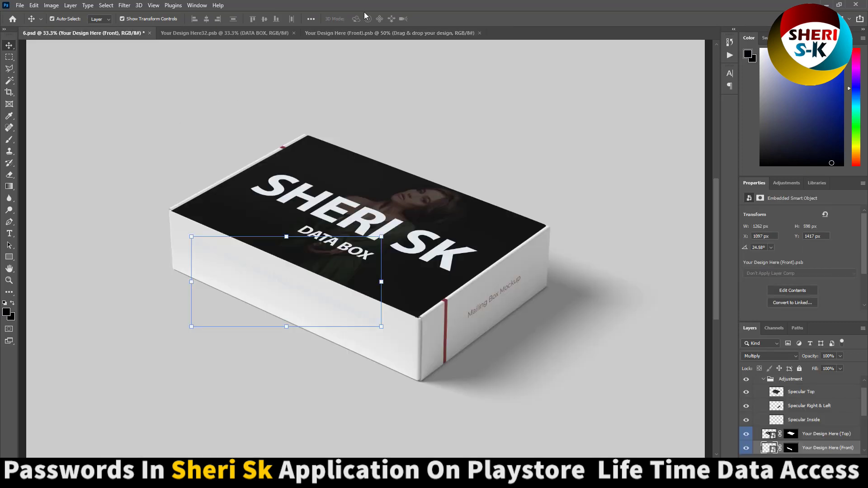
Recolour the front-side text to black (000000) and save the smart object to update the box front in 6.psd.
left_click(373, 36)
left_click(9, 234)
left_click(273, 228)
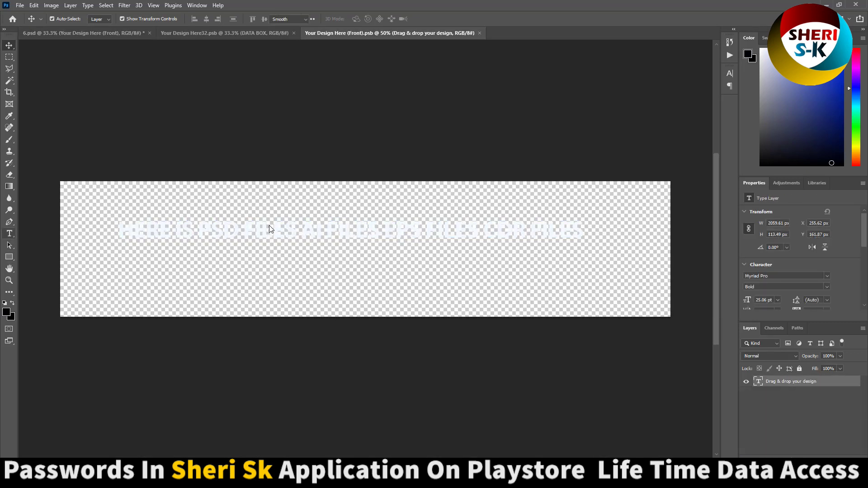
key("ctrl+a")
left_click(362, 19)
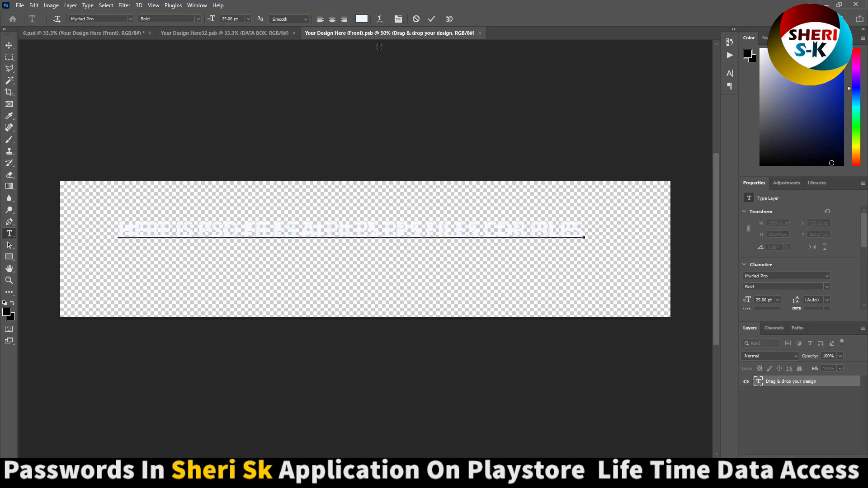
type("000000")
key("Return")
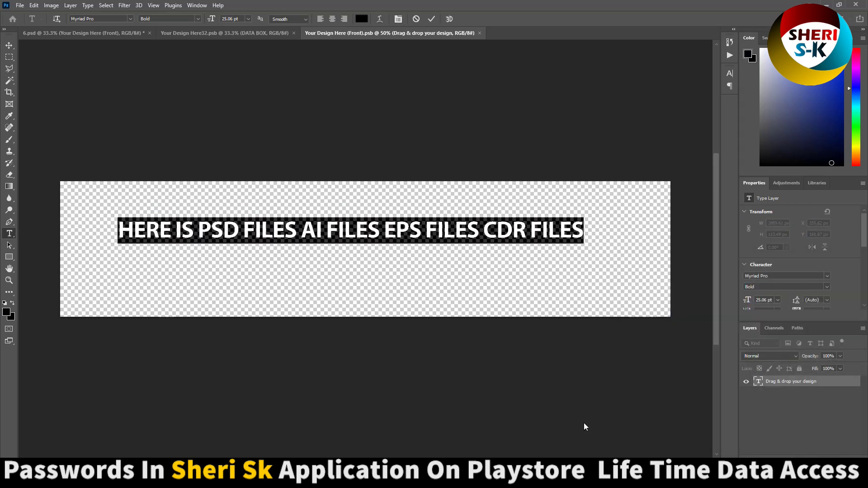
left_click(586, 229)
key("ctrl+Return")
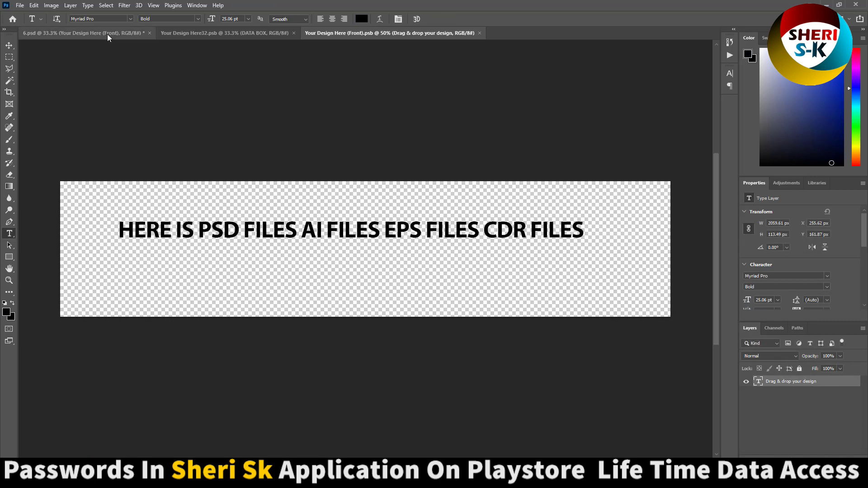
left_click(110, 34)
left_click(9, 45)
left_click(509, 194)
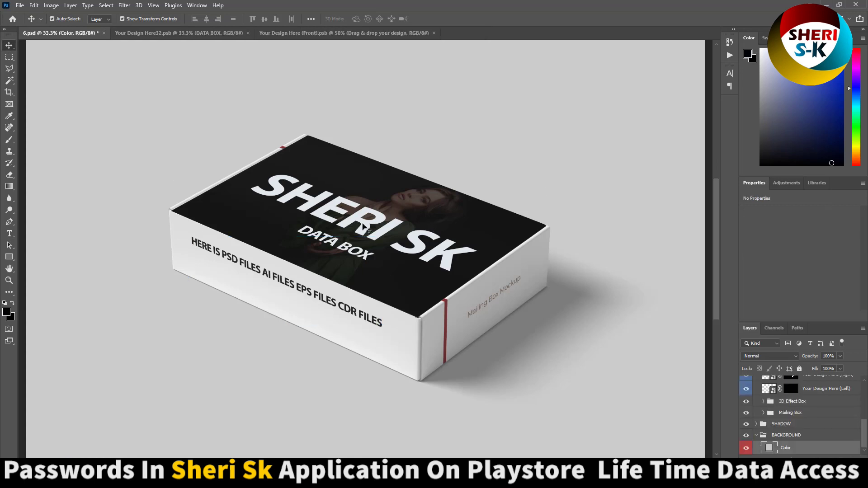
scroll(367, 226, "down", 2)
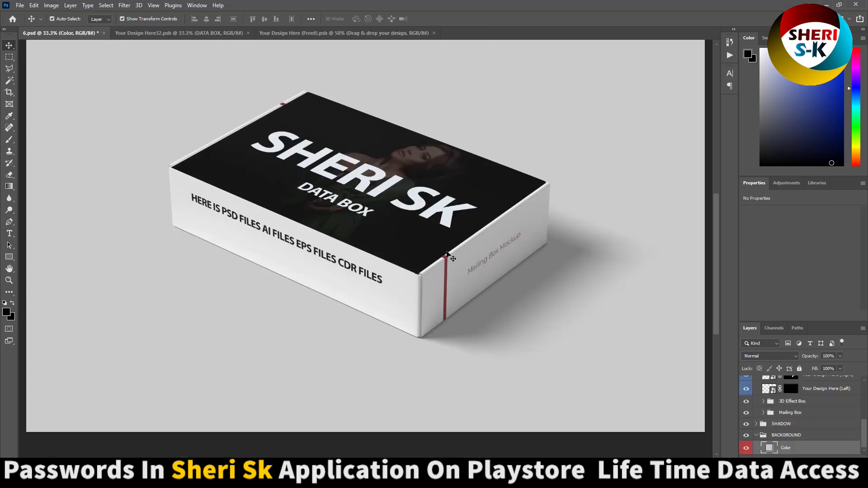
Close both smart-object documents and the 6.psd mockup, discarding the mockup's unsaved changes.
left_click(434, 34)
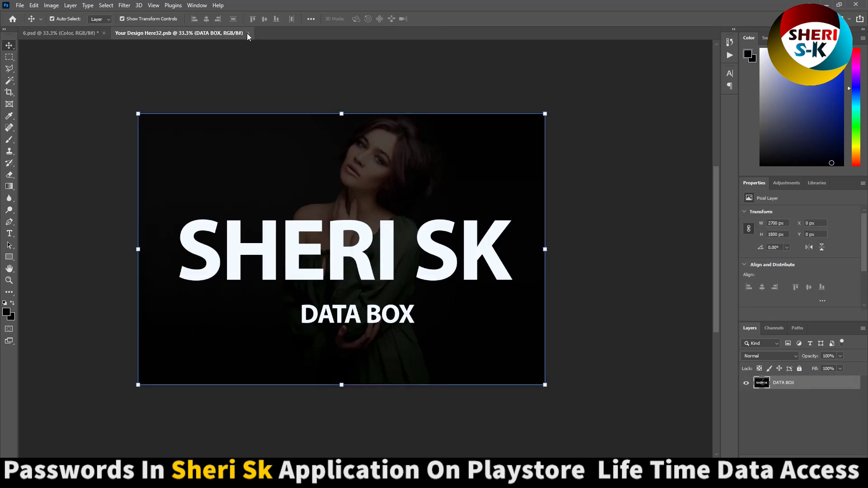
left_click(247, 33)
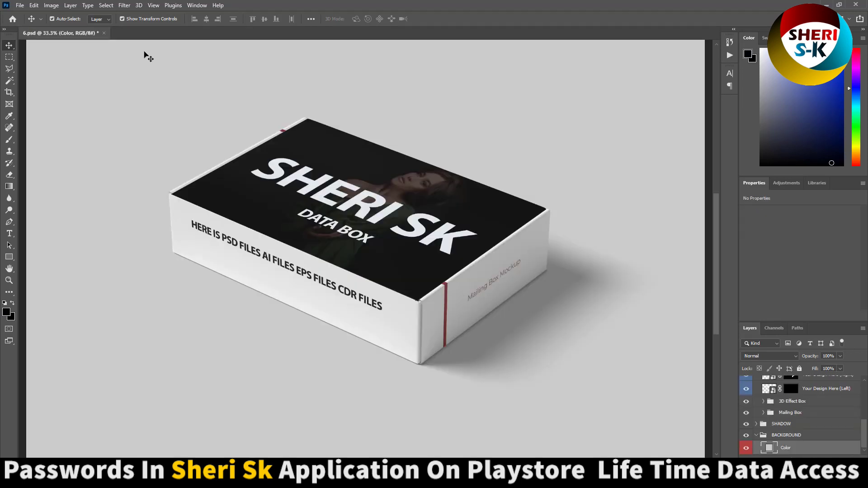
left_click(104, 36)
left_click(428, 179)
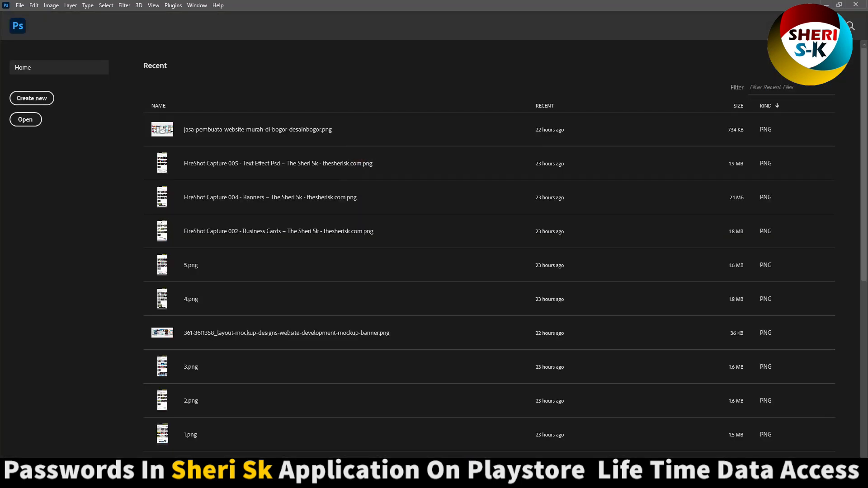
Switch to the Disposable Burger And Mailing Box Mockup folder in File Explorer and open mockup 1 in Photoshop.
key("alt+Tab")
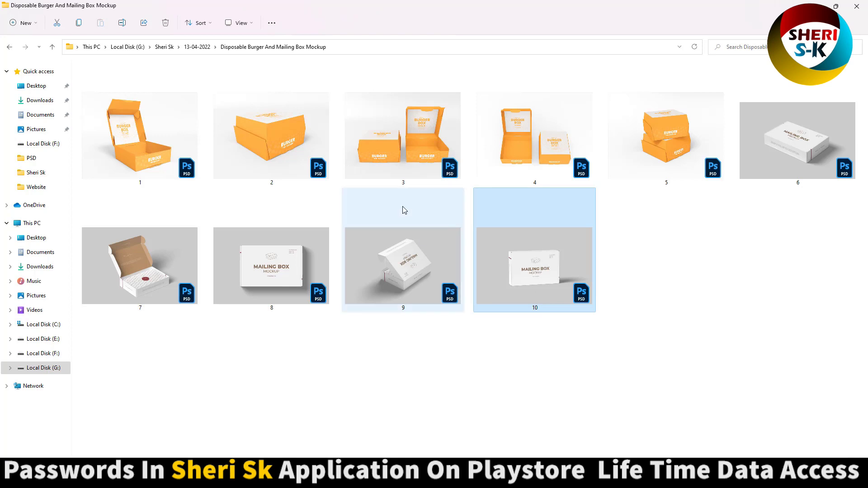
left_click(413, 181)
left_click(243, 132)
double_click(190, 141)
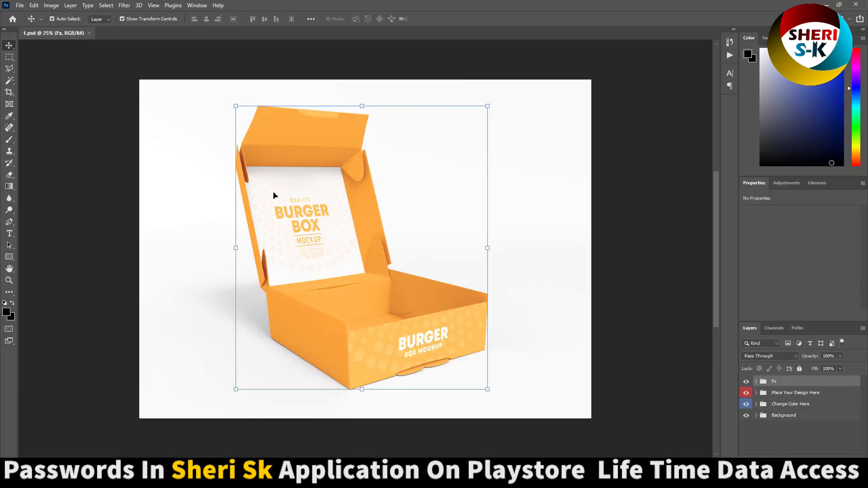
Try a crimson colour (c42345) on the background colour layer of the open burger box mockup.
left_click(308, 202)
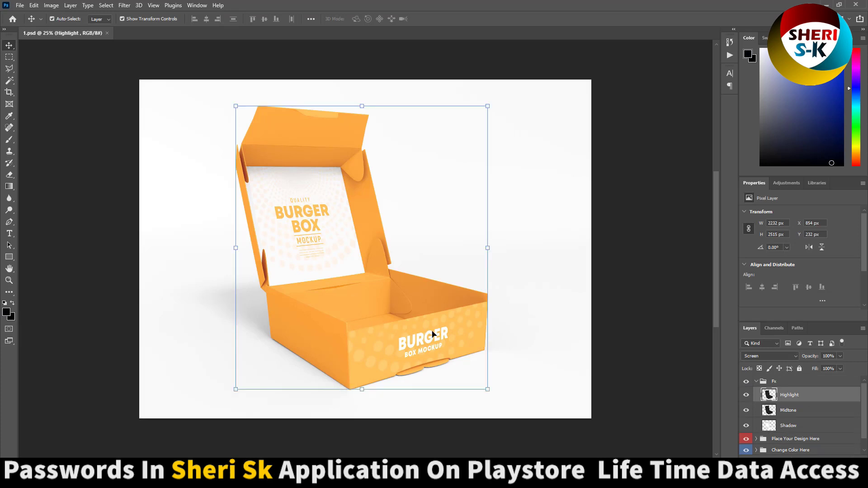
left_click(490, 246)
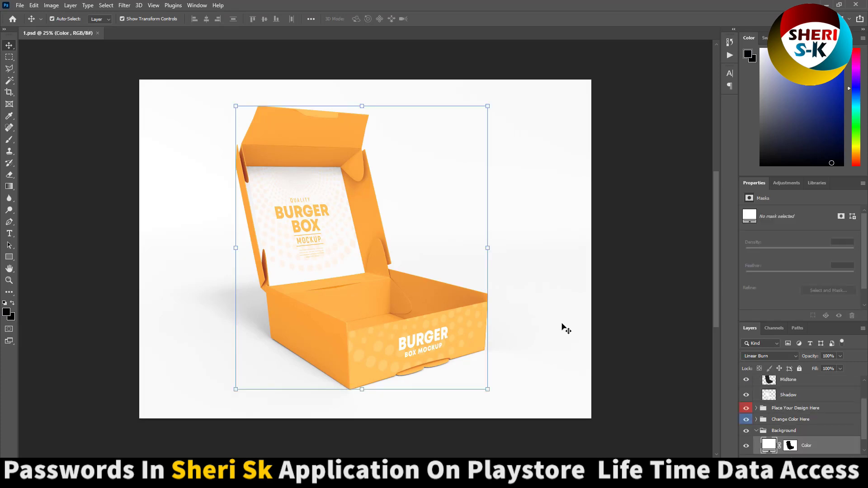
double_click(769, 446)
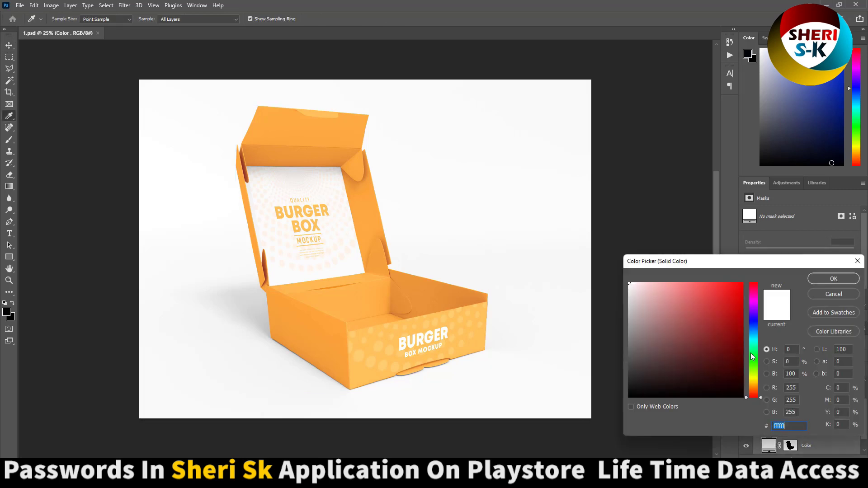
left_click(753, 353)
left_click_drag(714, 344, 689, 331)
left_click_drag(754, 316, 754, 287)
left_click(723, 308)
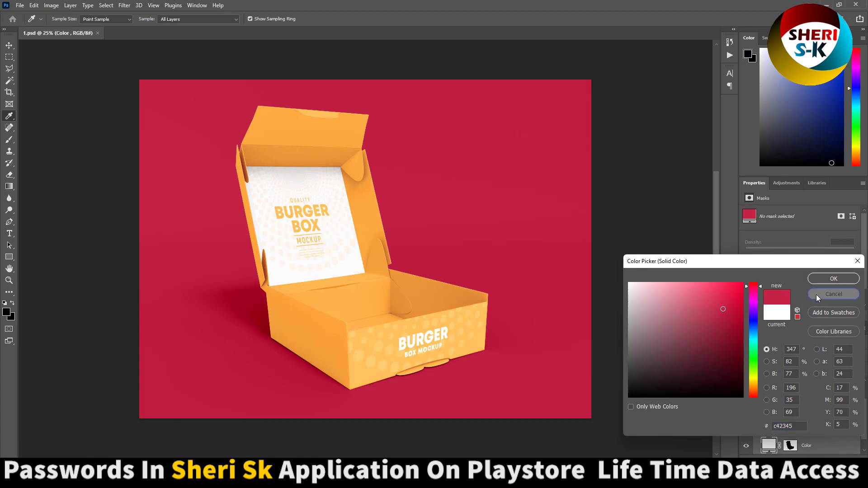
left_click(834, 295)
Close 1.psd and open mockup 4 from the mockup folder in File Explorer.
key("ctrl+w")
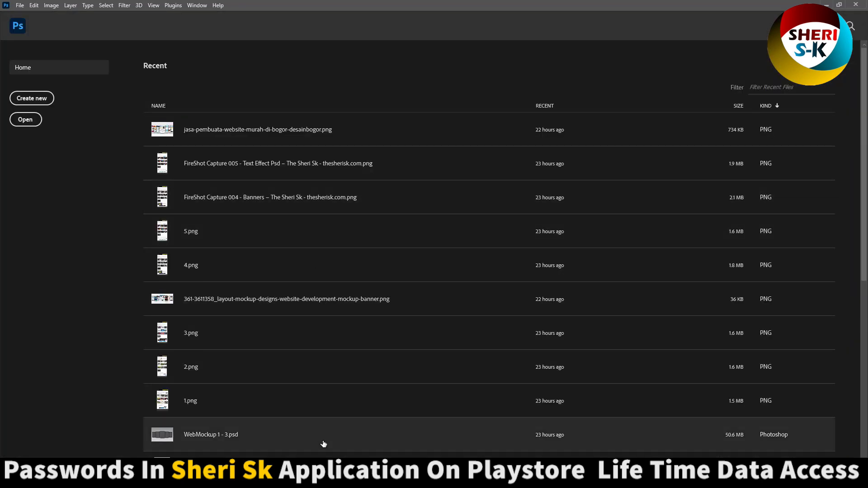
key("alt+Tab")
double_click(500, 153)
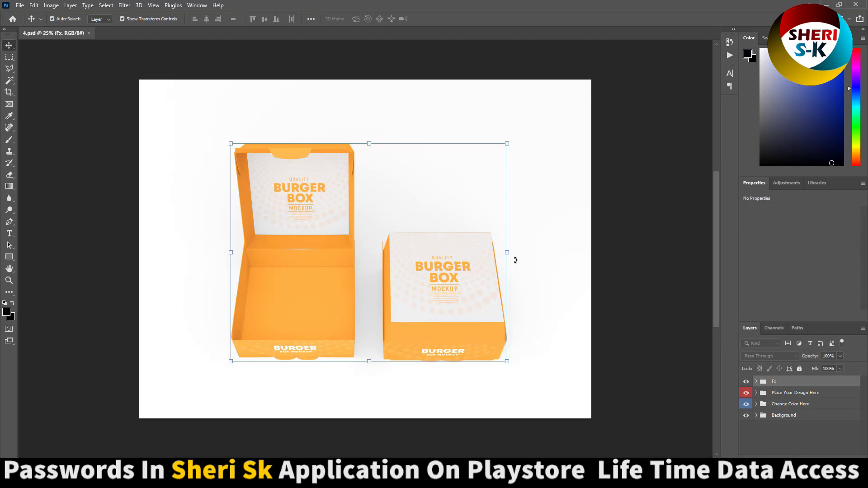
Toggle the Highlight layer's visibility off and on and examine the box groups inside Place Your Design Here.
left_click(459, 270)
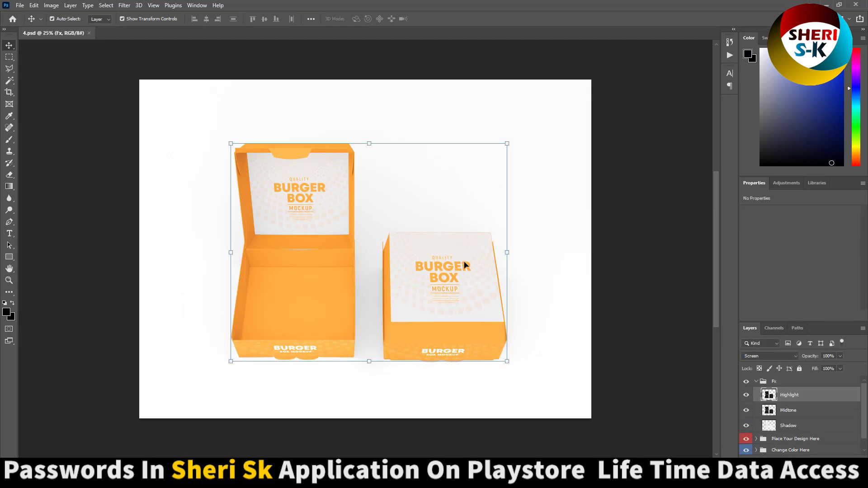
left_click(746, 396)
left_click(747, 397)
scroll(797, 430, "down", 2)
left_click(792, 431)
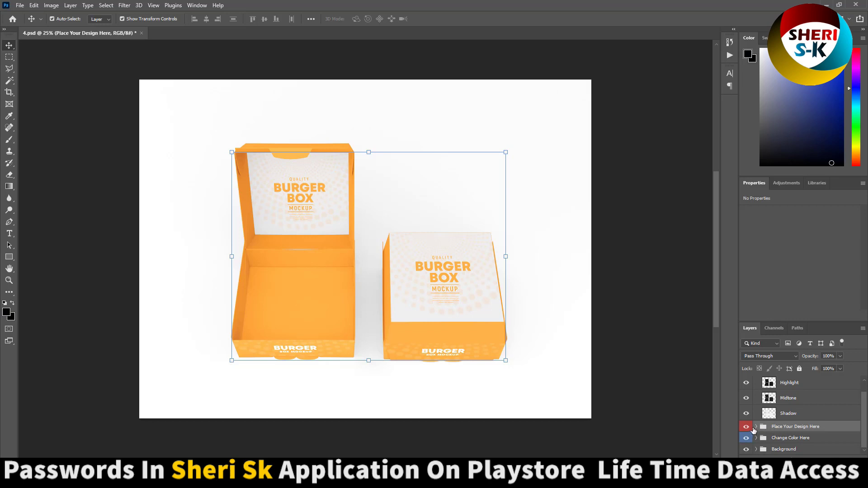
left_click(757, 427)
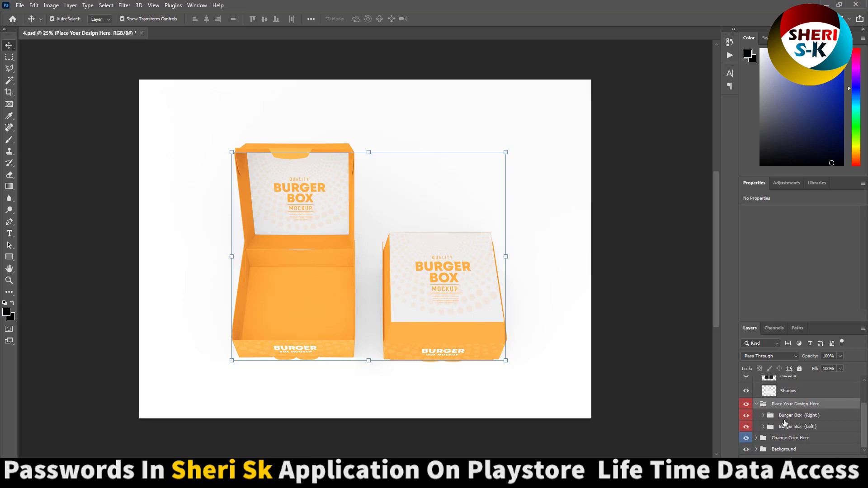
left_click(785, 416)
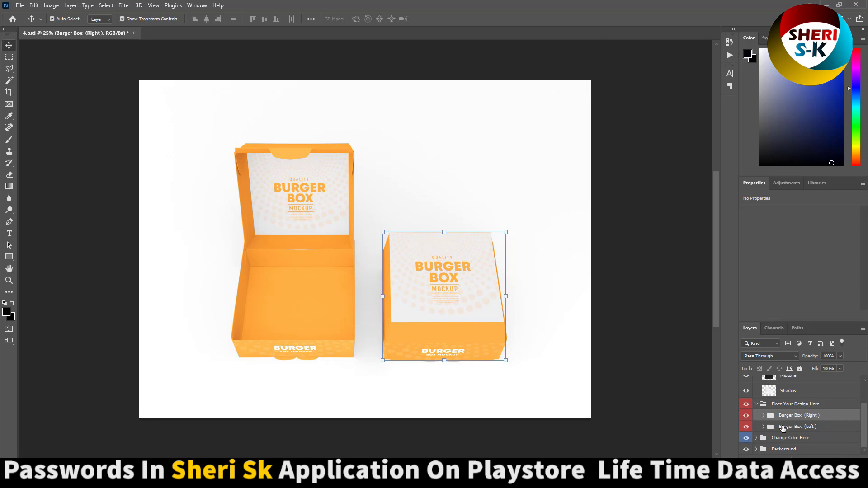
left_click(783, 428)
Set the Cover colour layer of the right burger box to red (f71d1d) in the Change Color Here group.
left_click(780, 439)
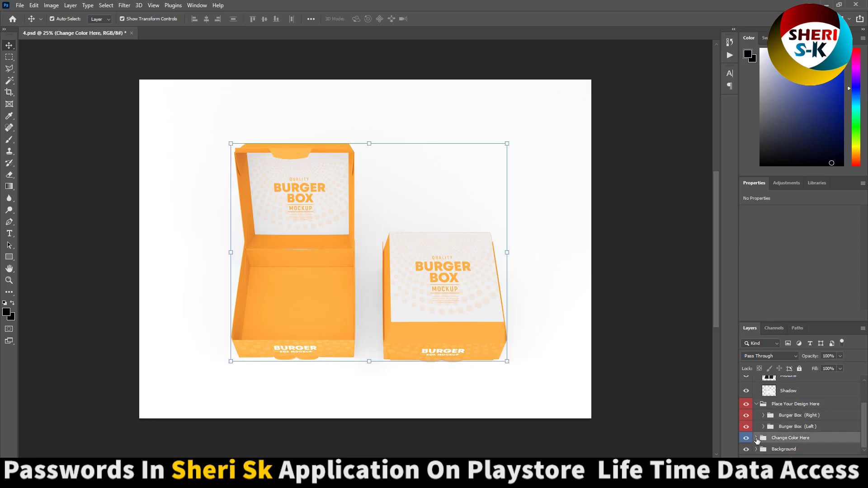
left_click(756, 438)
left_click(769, 430)
left_click(765, 428)
double_click(774, 431)
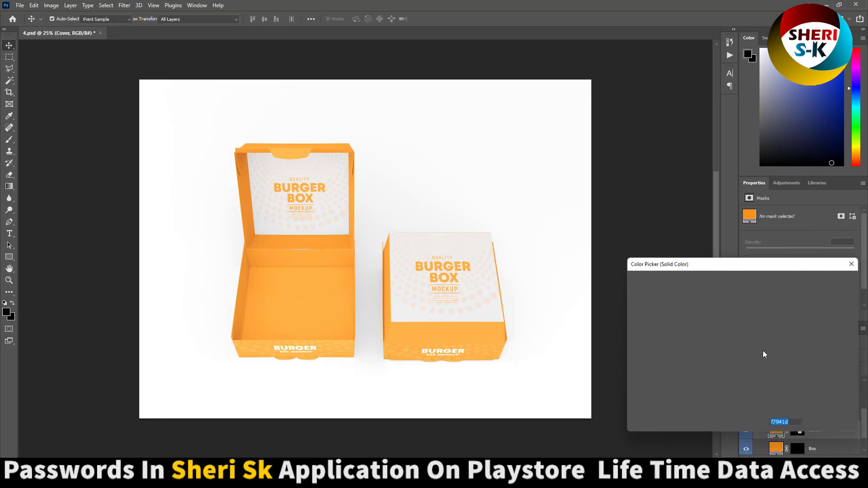
left_click_drag(752, 348, 754, 308)
left_click_drag(752, 293, 749, 280)
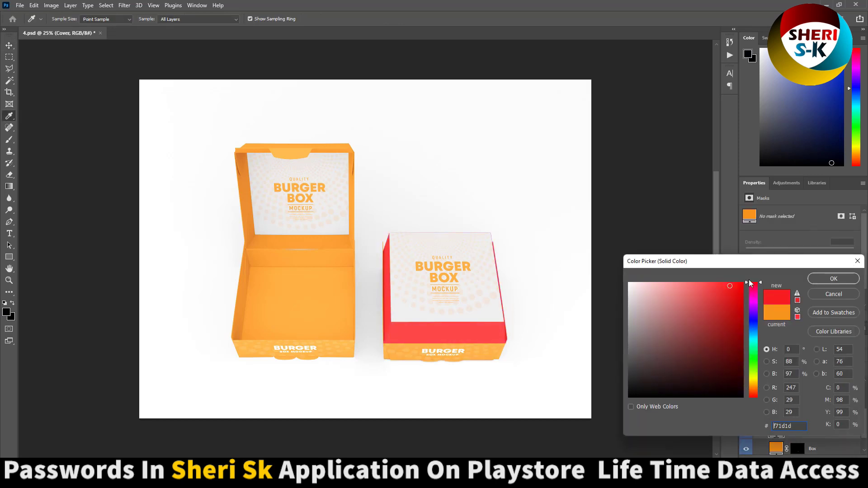
left_click(826, 277)
Close 4.psd without saving the changes and switch back to the mockup folder in File Explorer.
left_click(544, 406)
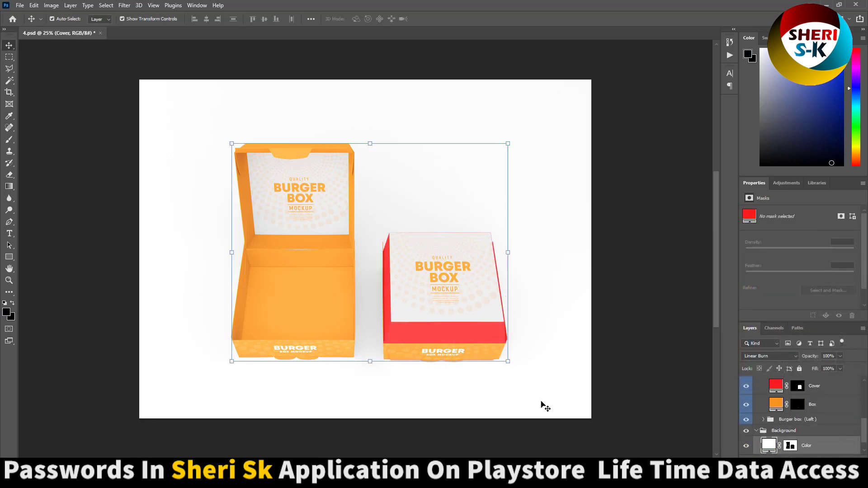
left_click(101, 33)
left_click(429, 176)
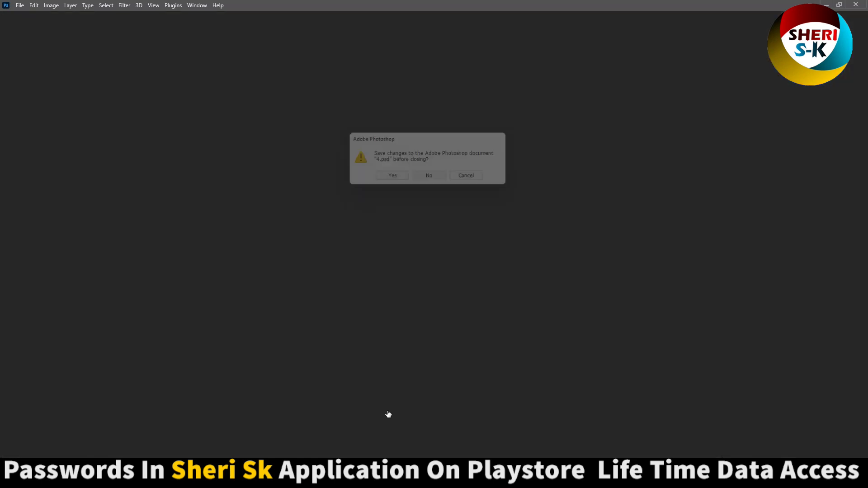
key("alt+Tab")
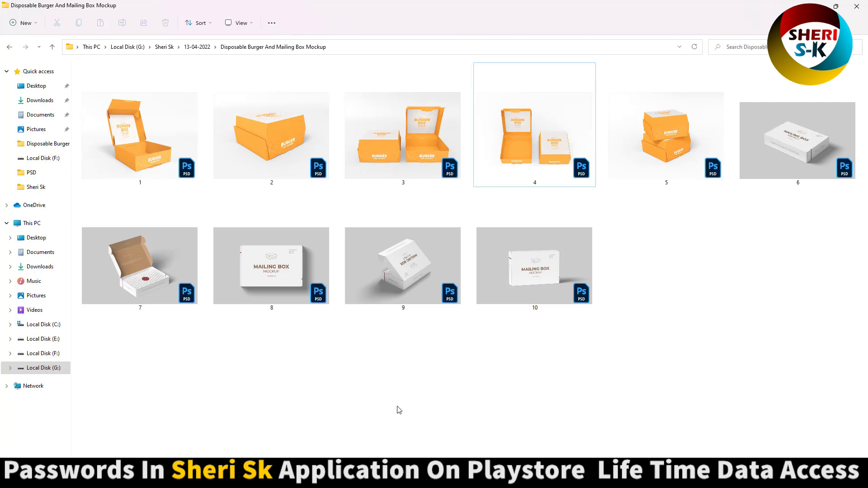